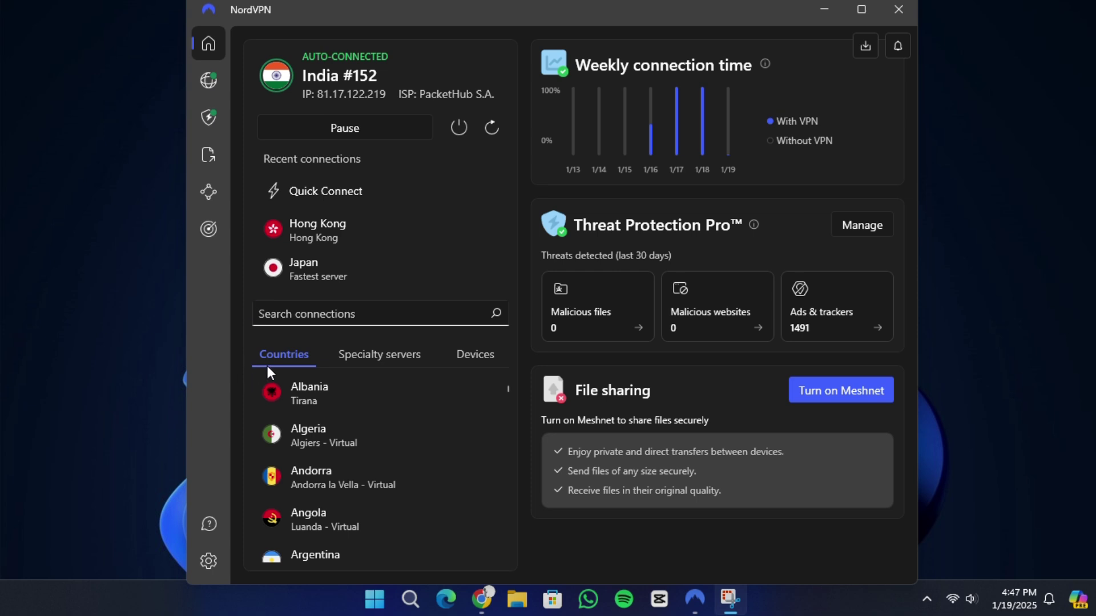
Scroll the Countries list down to Chile, Colombia, Costa Rica, Croatia and Cyprus.
scroll(302, 460, "down", 2)
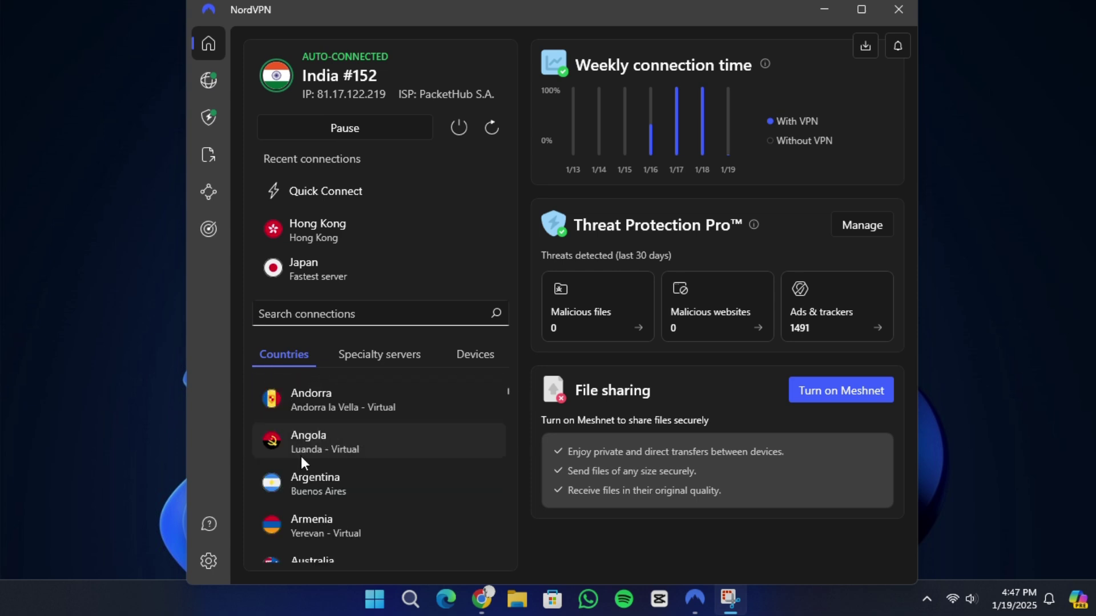
scroll(314, 474, "down", 2)
scroll(314, 475, "down", 2)
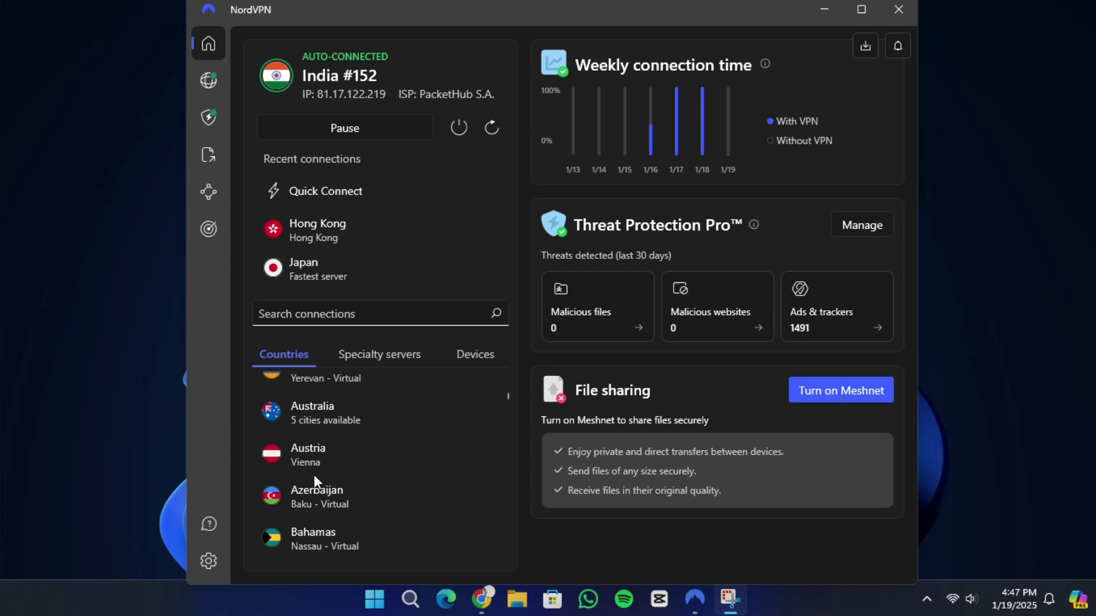
scroll(314, 475, "down", 2)
scroll(314, 475, "down", 4)
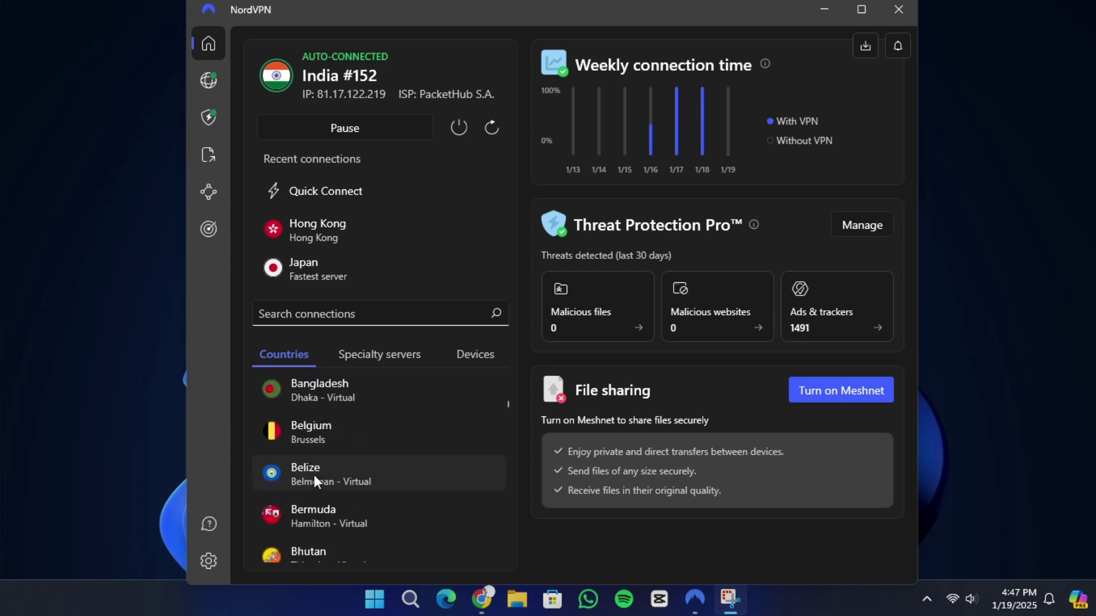
scroll(314, 474, "down", 2)
scroll(314, 474, "down", 2)
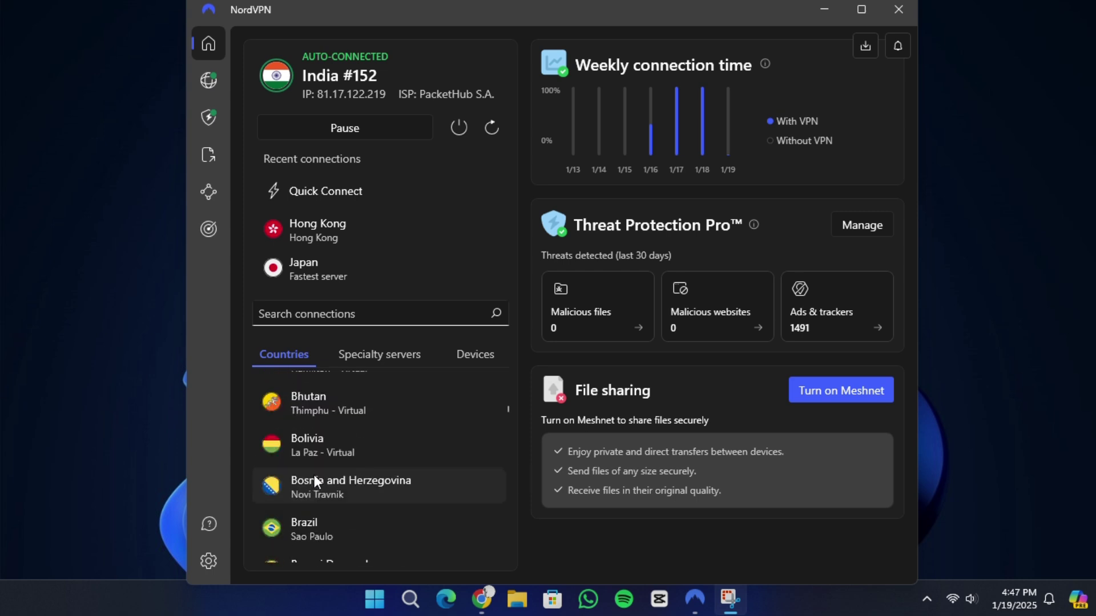
scroll(314, 475, "down", 2)
scroll(314, 475, "down", 1)
scroll(314, 475, "down", 1)
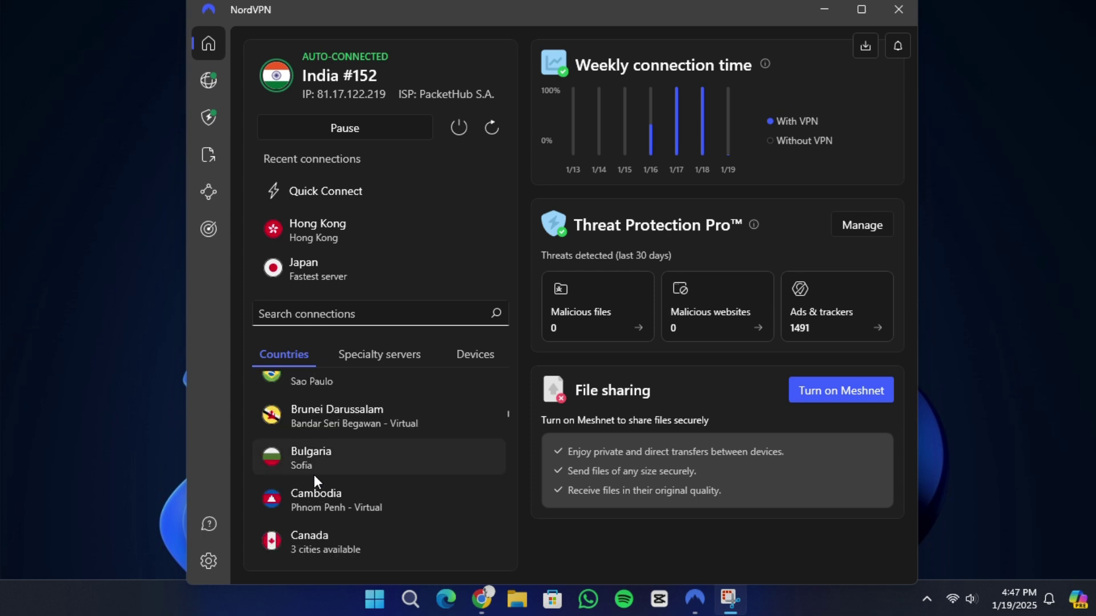
scroll(313, 474, "down", 2)
scroll(314, 481, "down", 2)
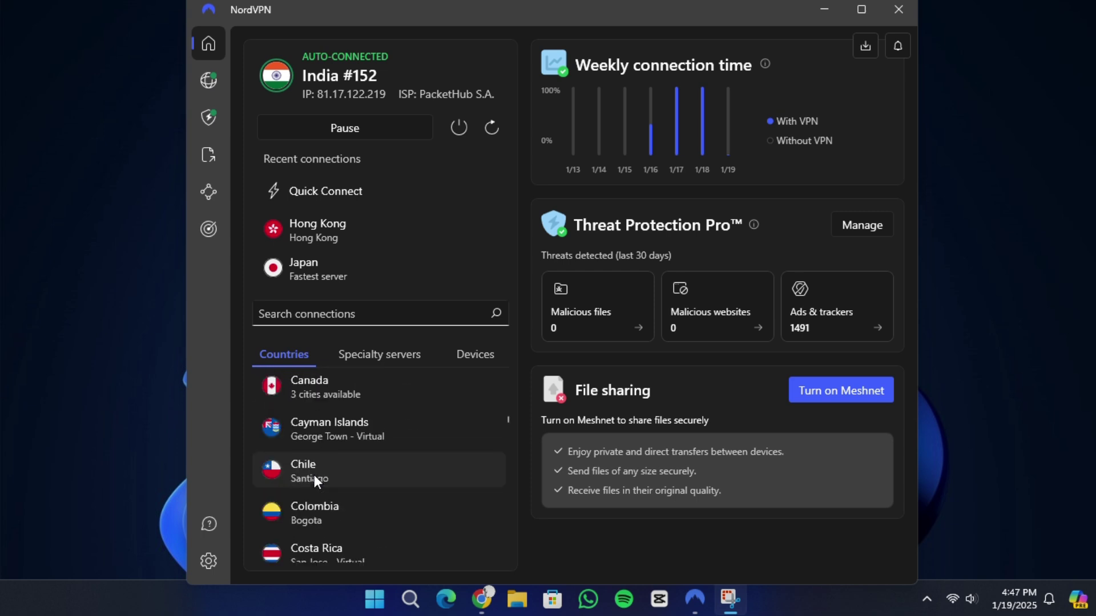
scroll(314, 475, "down", 2)
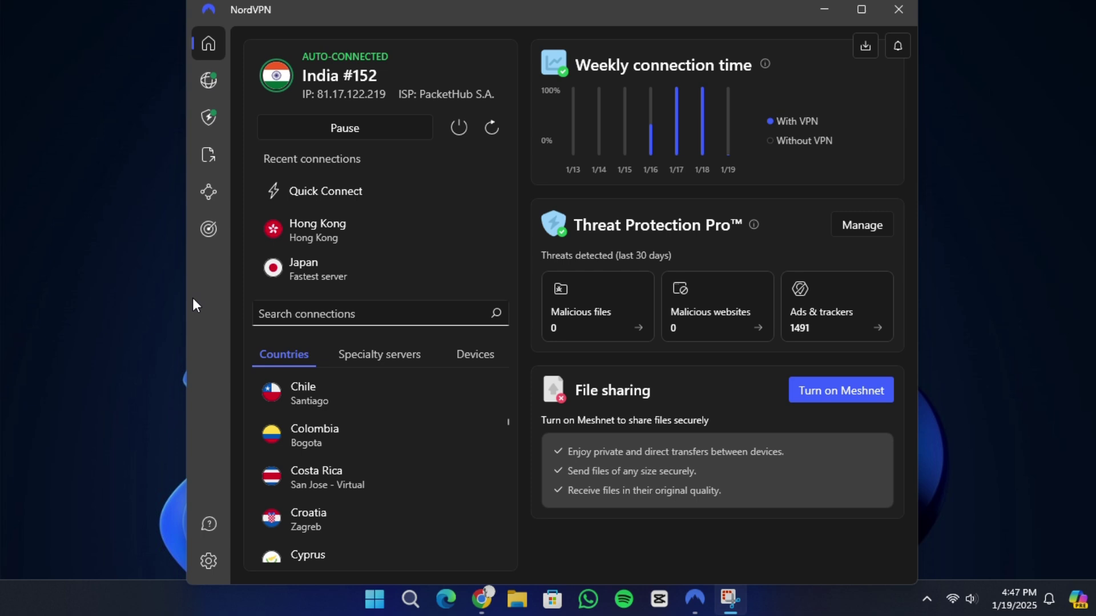
Open the server map, view the Threat Protection Pro overview, then return to the map.
left_click(214, 81)
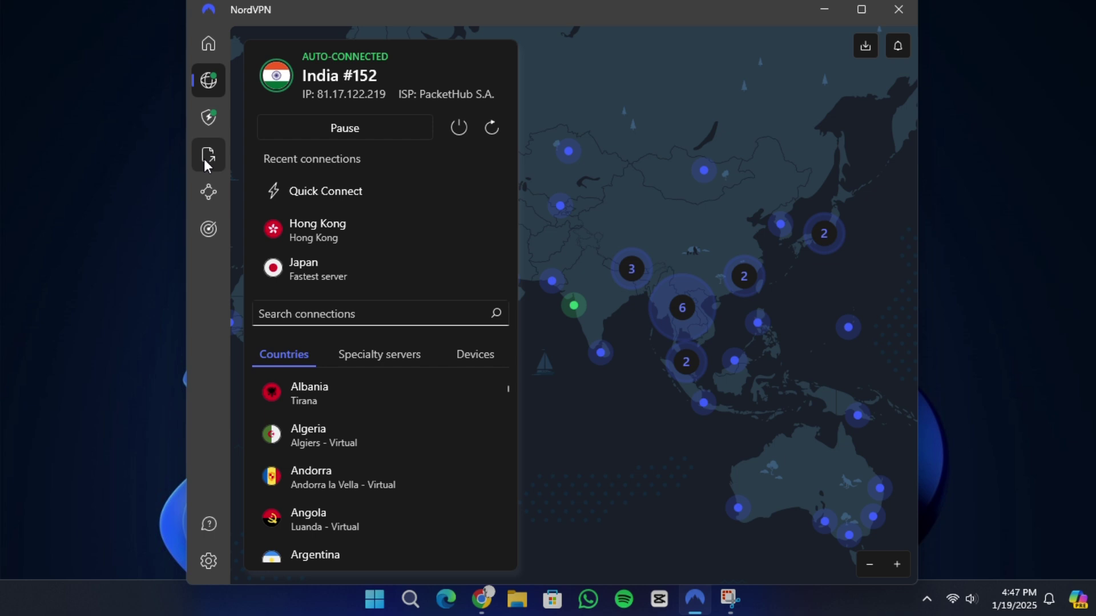
left_click(210, 118)
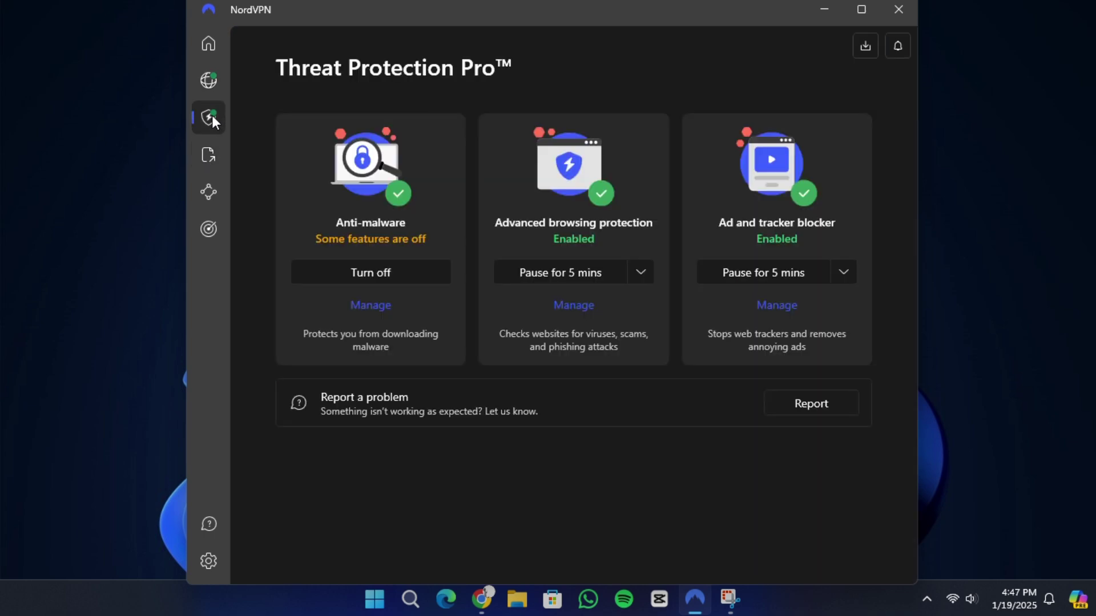
left_click(210, 81)
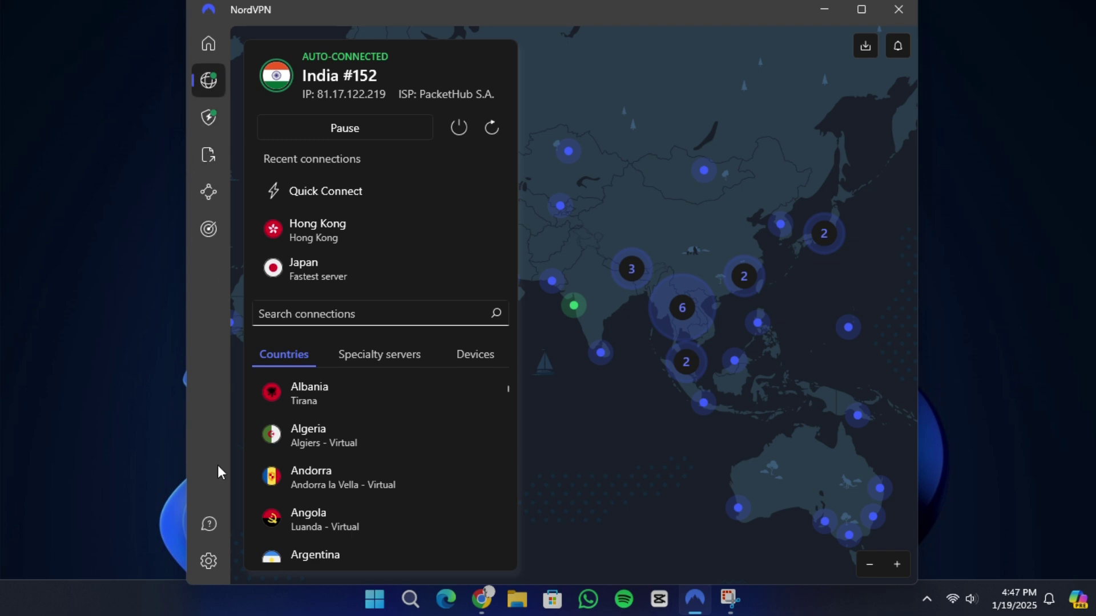
Review the Connection settings and keep the VPN protocol on Auto (Recommended).
left_click(208, 562)
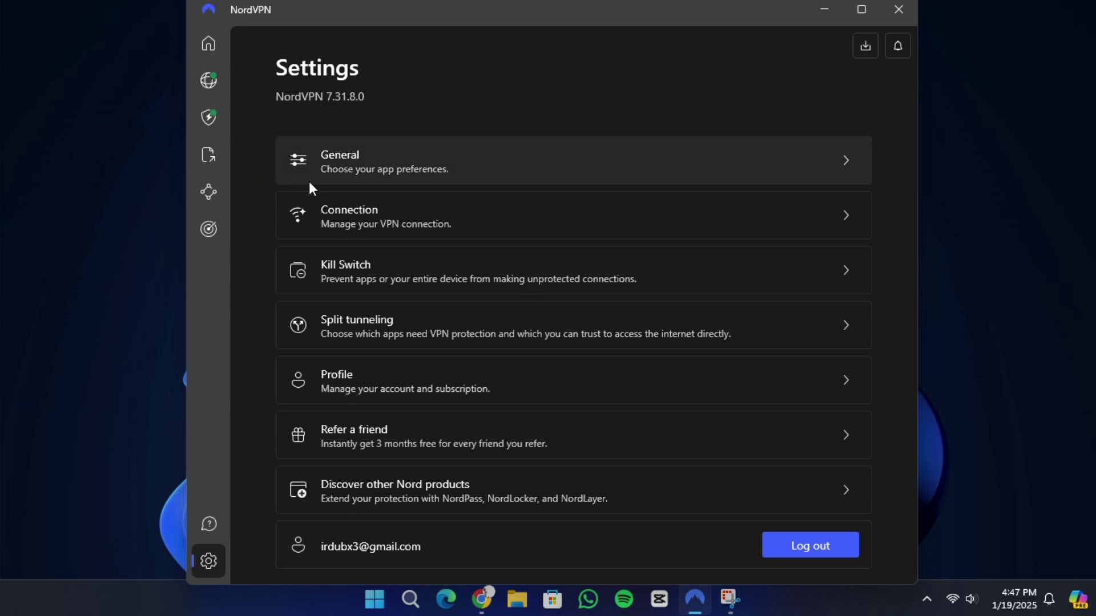
left_click(590, 216)
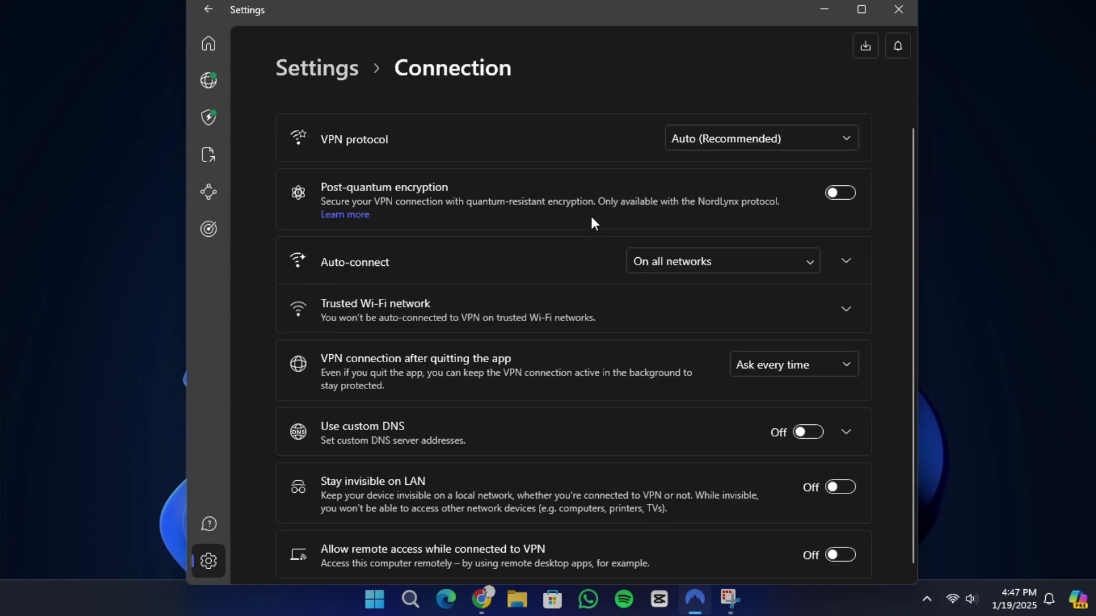
scroll(564, 271, "down", 1)
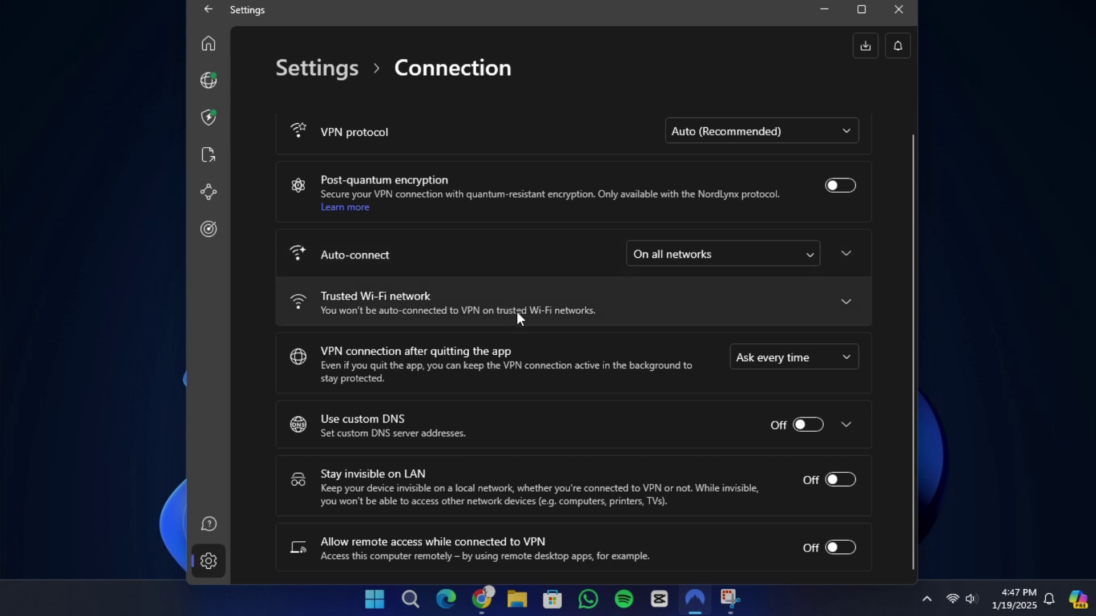
scroll(525, 326, "up", 1)
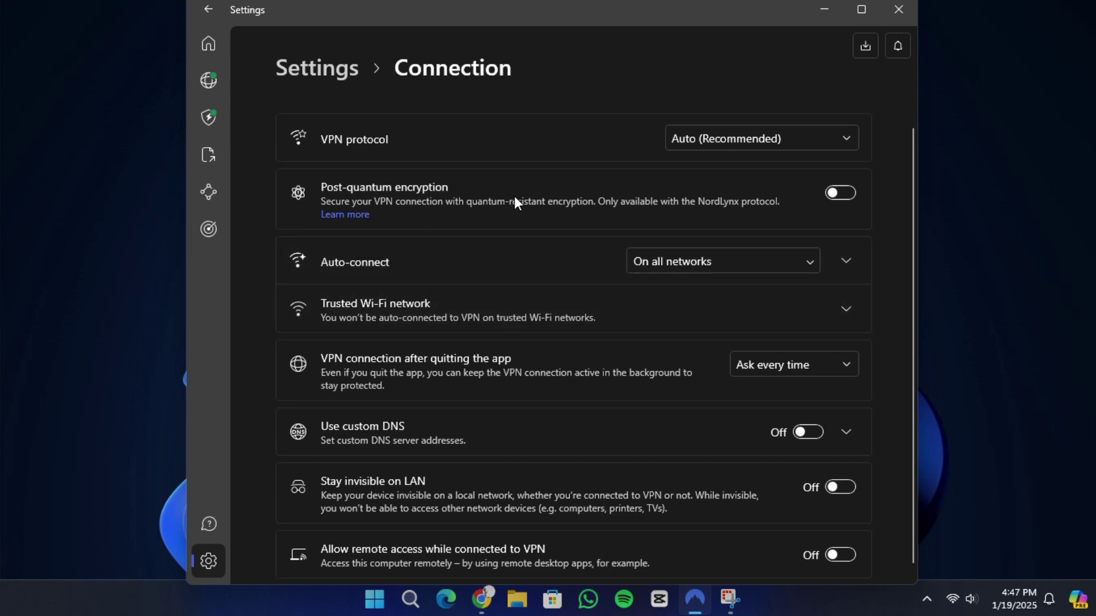
left_click(847, 137)
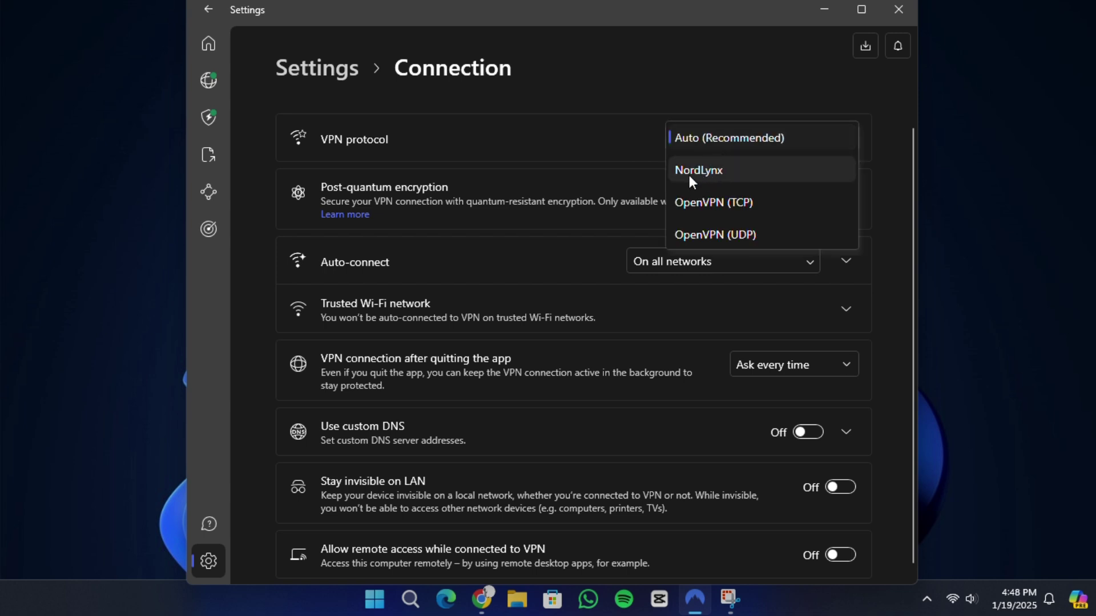
left_click(774, 136)
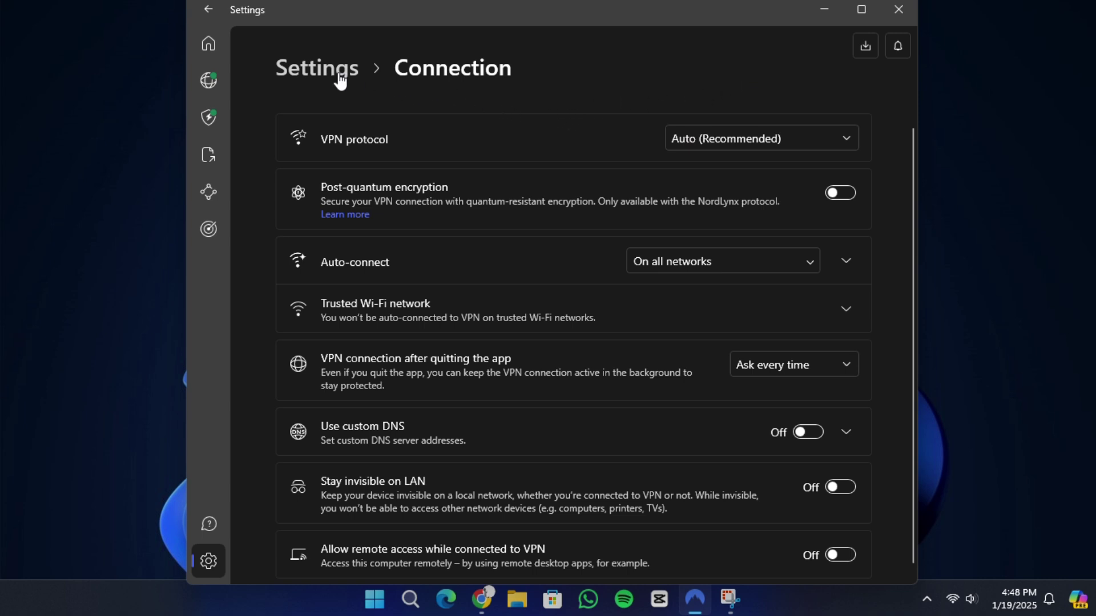
Confirm the Internet Kill Switch is on, then connect to Hong Kong #279 from Home.
left_click(208, 10)
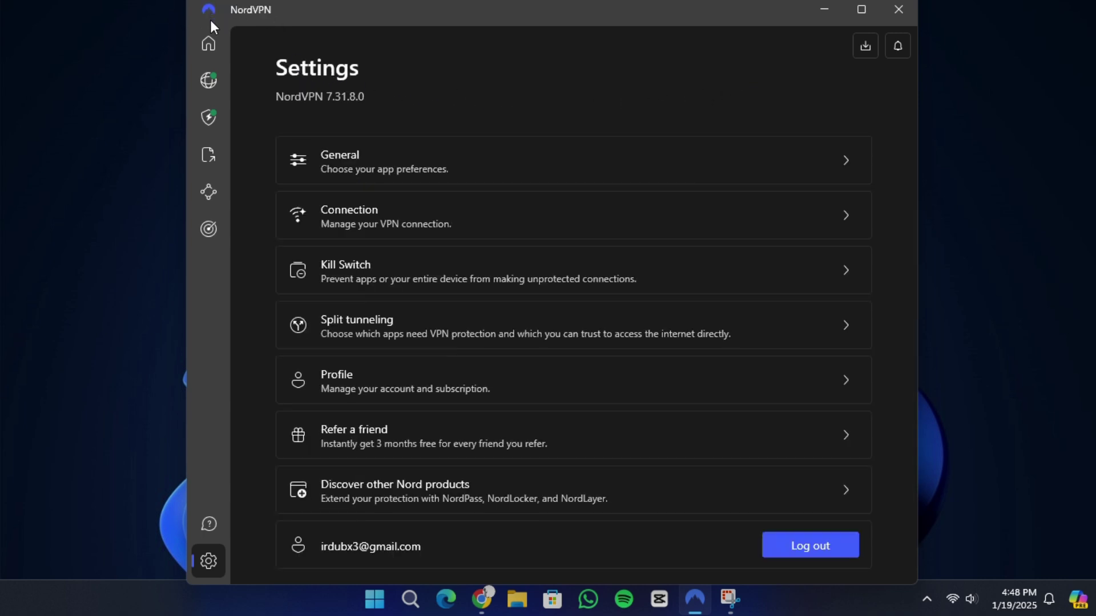
left_click(353, 279)
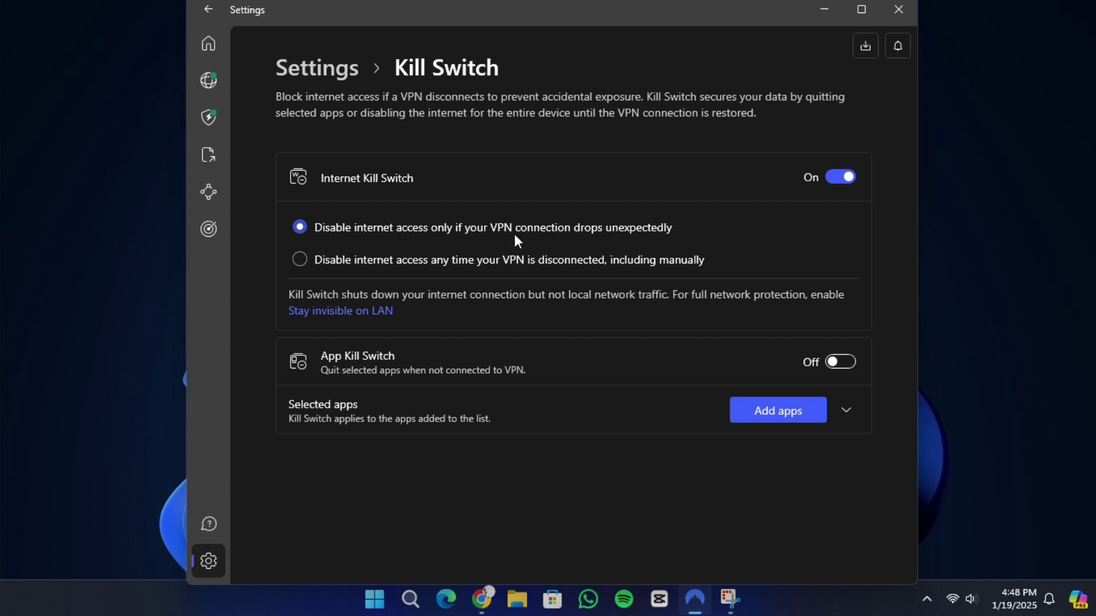
left_click(207, 9)
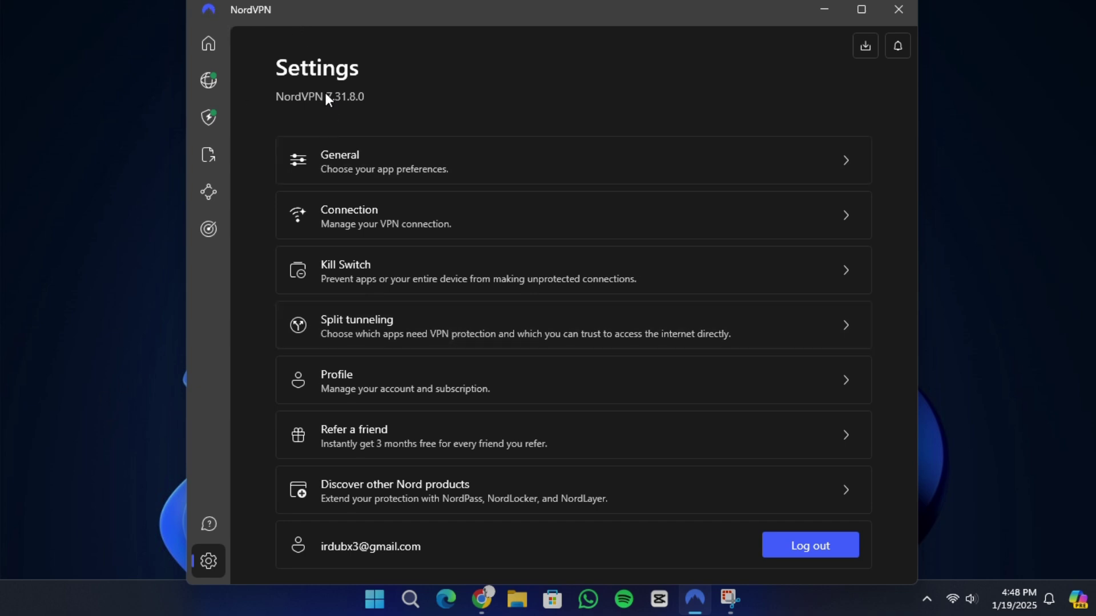
left_click(208, 46)
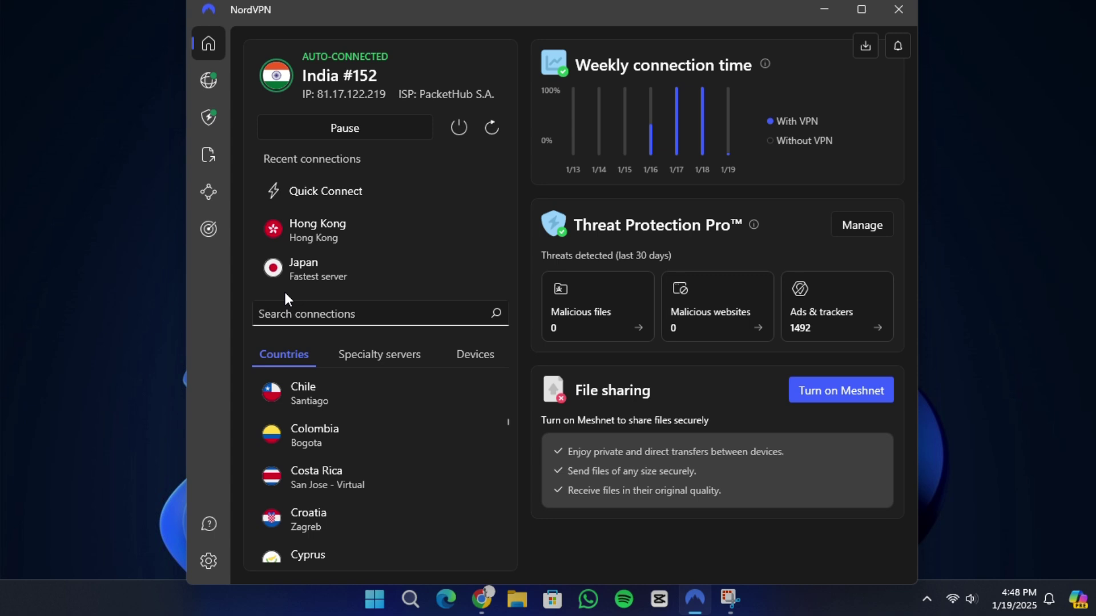
left_click(307, 228)
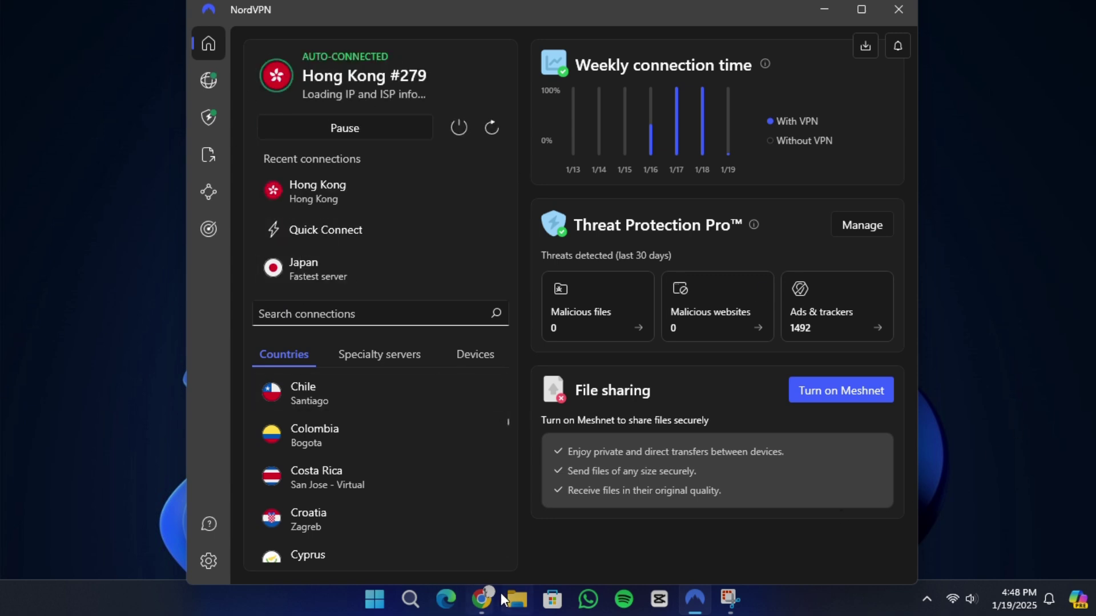
In the YouTube window, change the account location from Bolivia to Hong Kong.
mouse_move(485, 600)
left_click(592, 533)
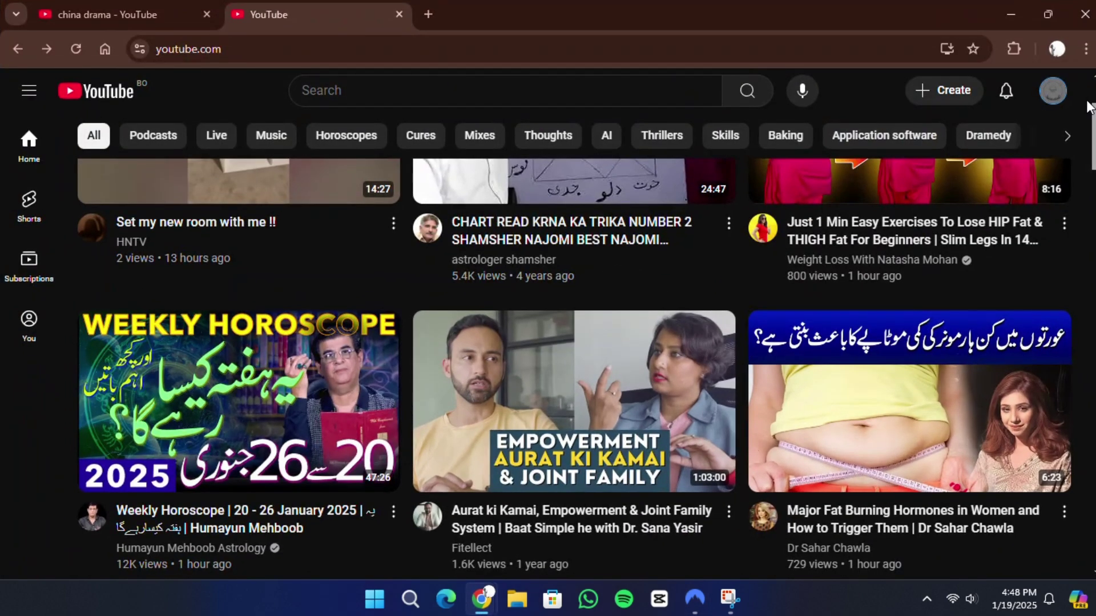
left_click(1055, 95)
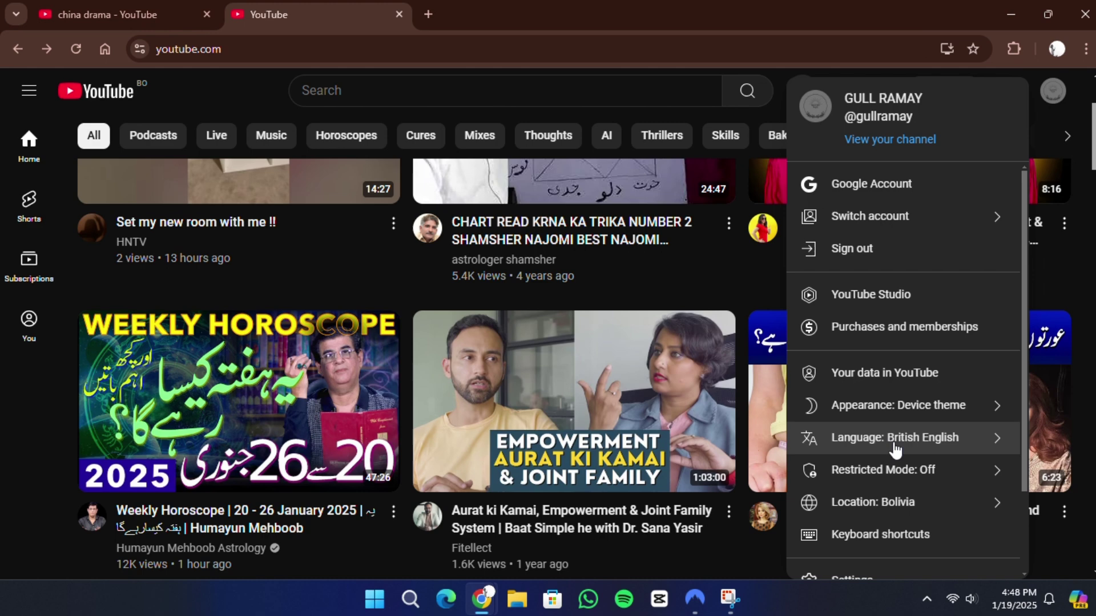
left_click(890, 503)
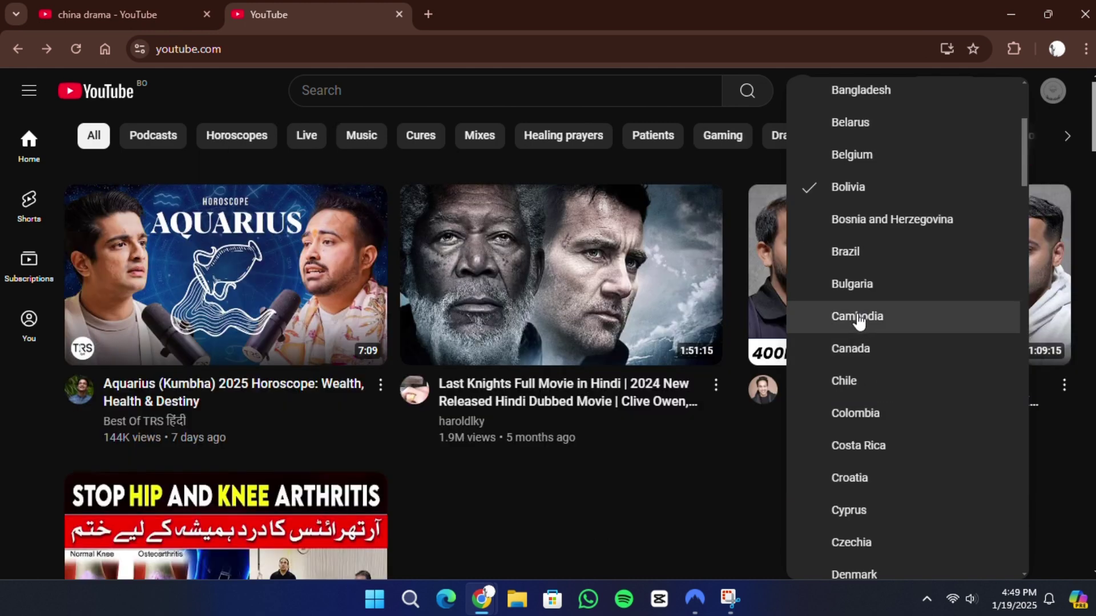
scroll(859, 321, "down", 12)
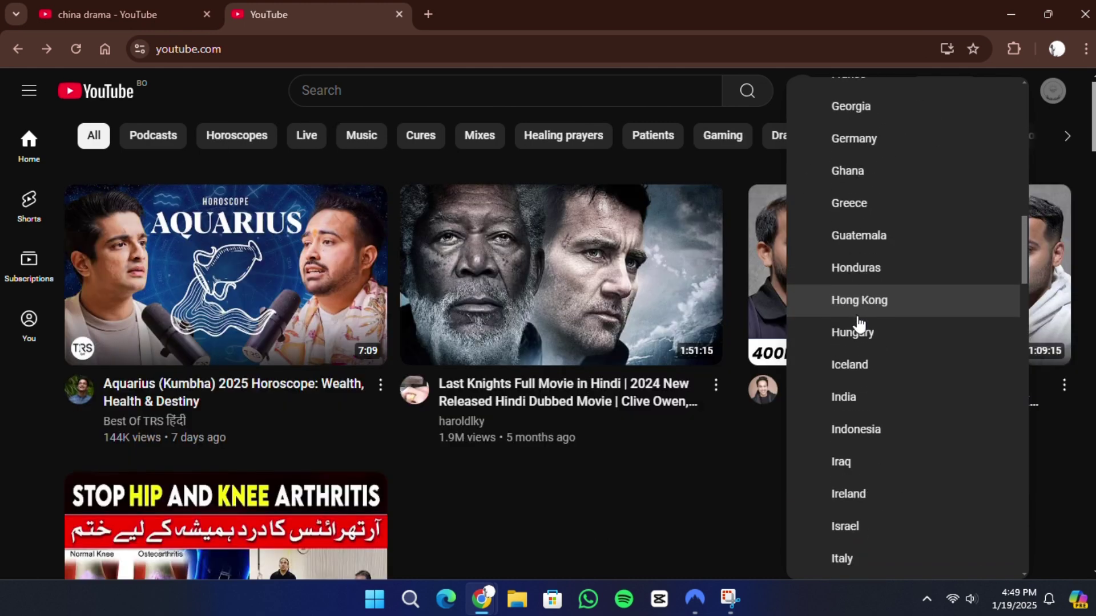
scroll(860, 323, "down", 1)
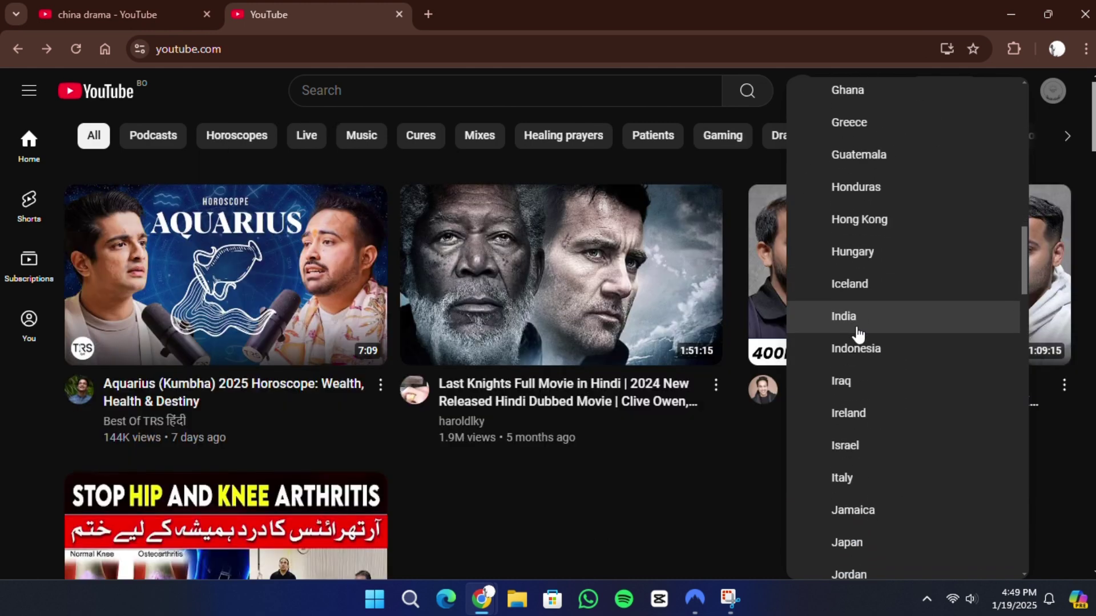
left_click(853, 233)
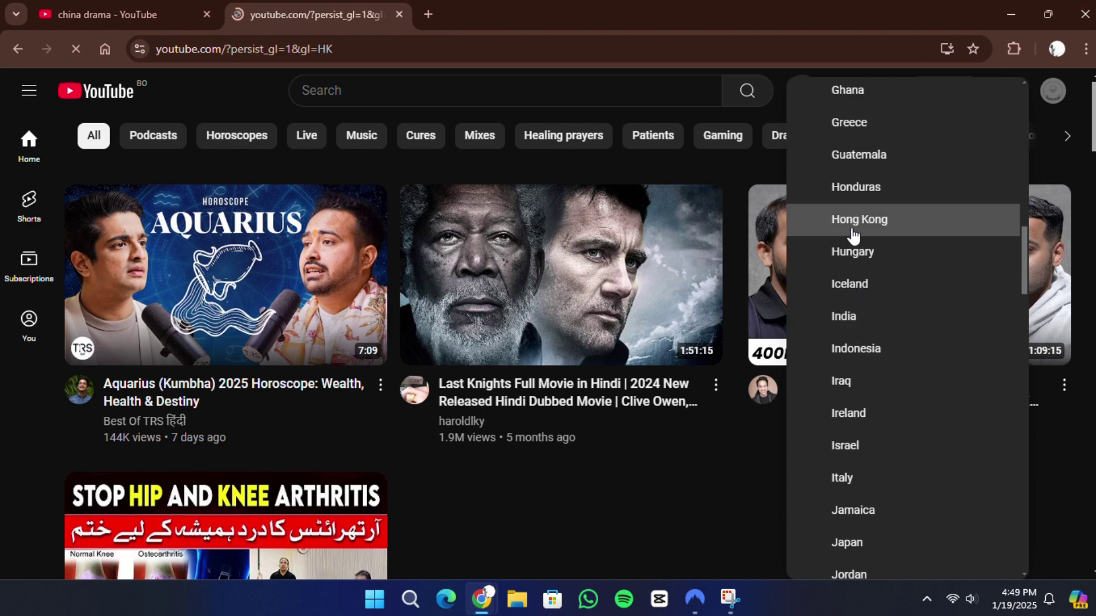